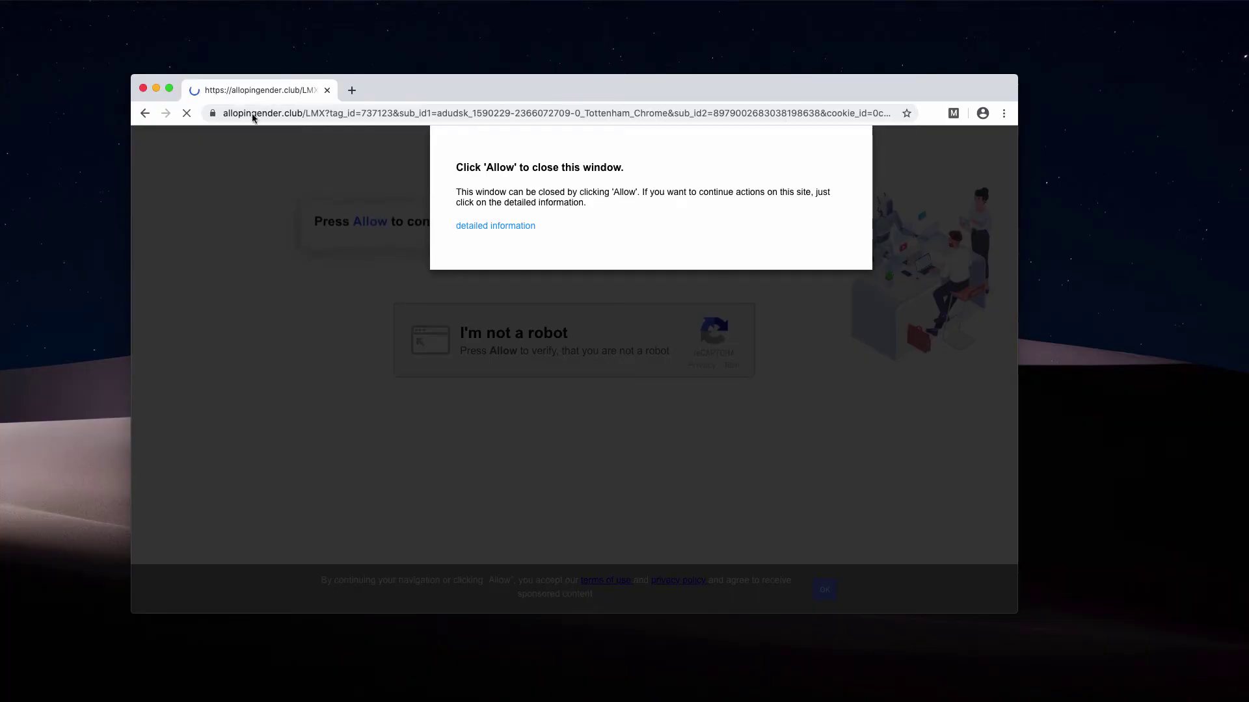
# Step: Reposition the Chrome window slightly on the desktop
pyautogui.moveTo(418, 89); pyautogui.dragTo(419, 94)
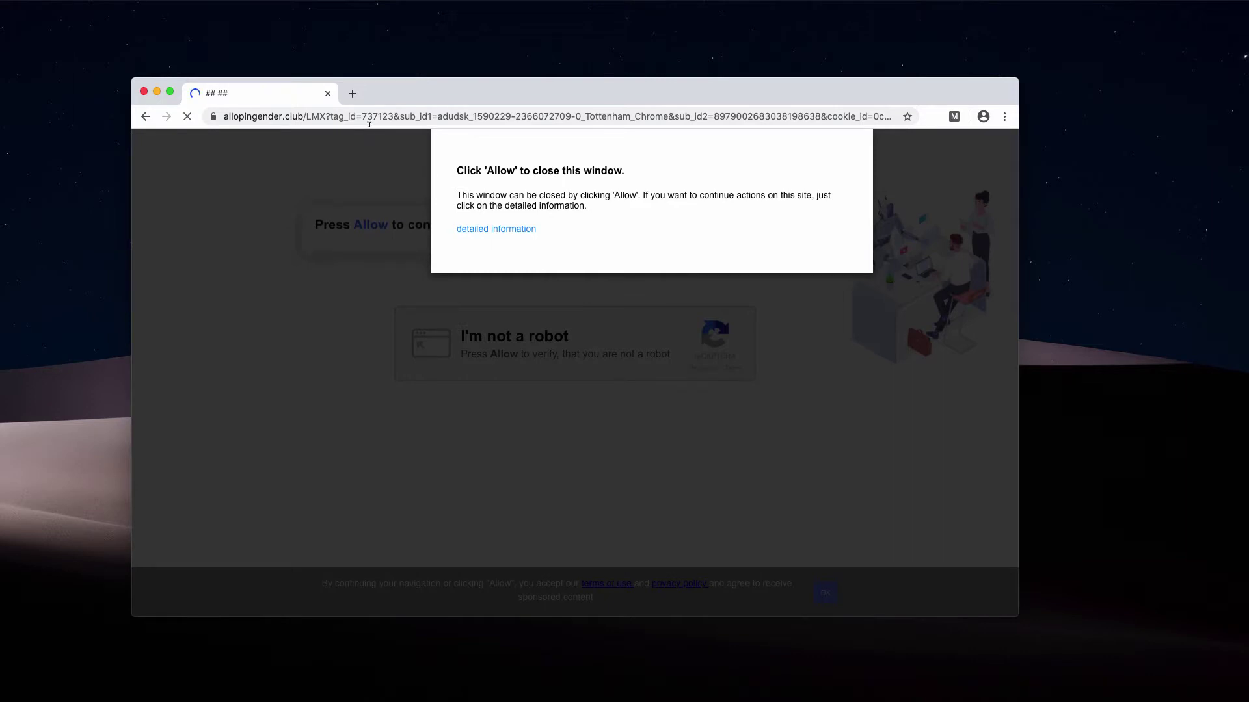
pyautogui.moveTo(466, 91); pyautogui.dragTo(485, 102)
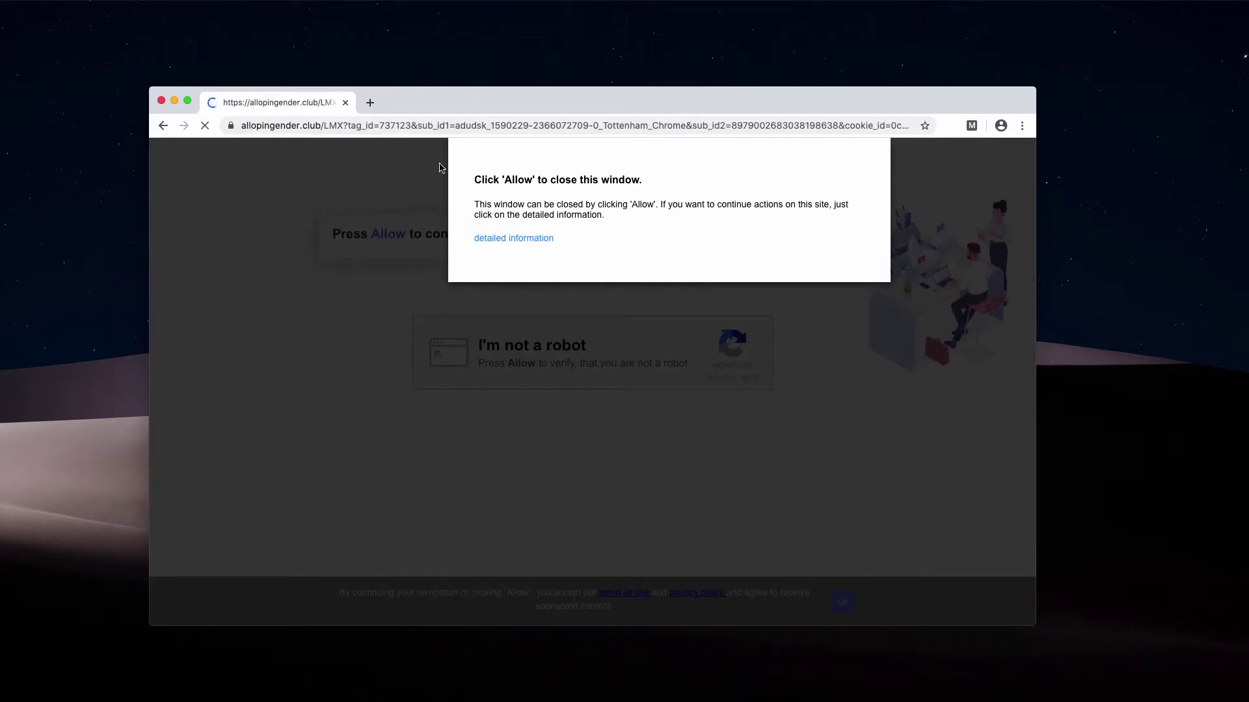
pyautogui.moveTo(493, 104); pyautogui.dragTo(491, 106)
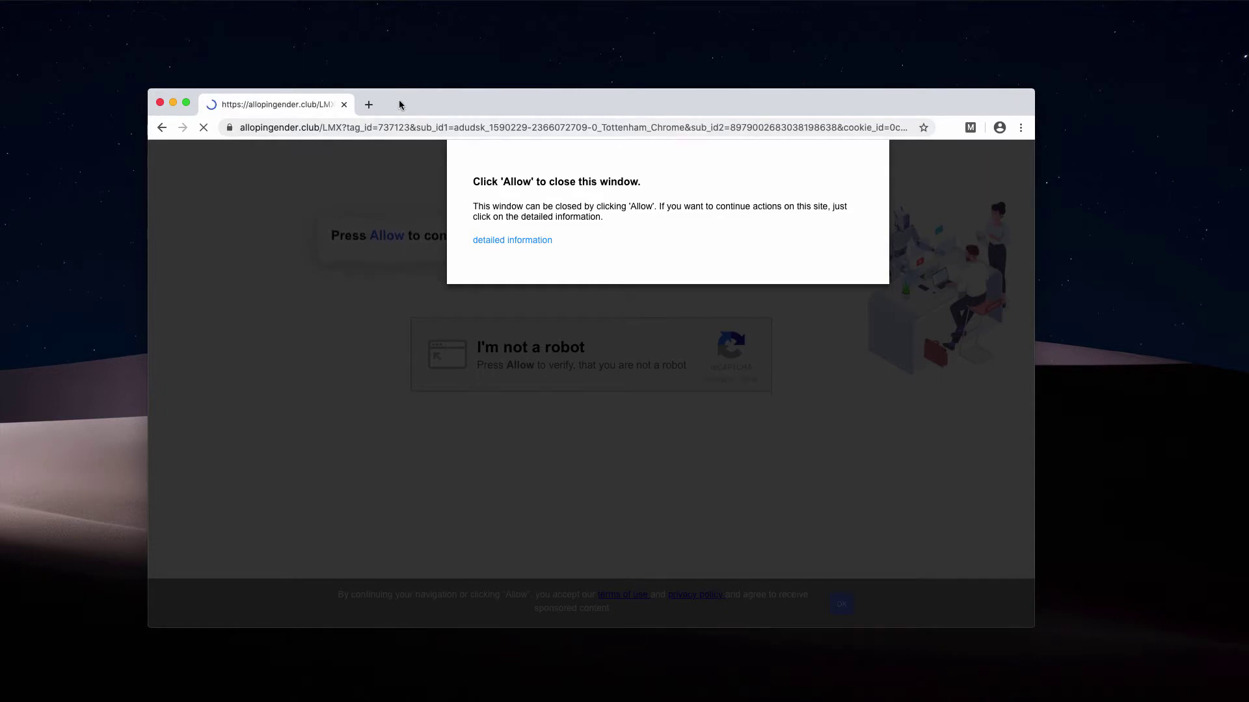
pyautogui.moveTo(399, 105); pyautogui.dragTo(395, 107)
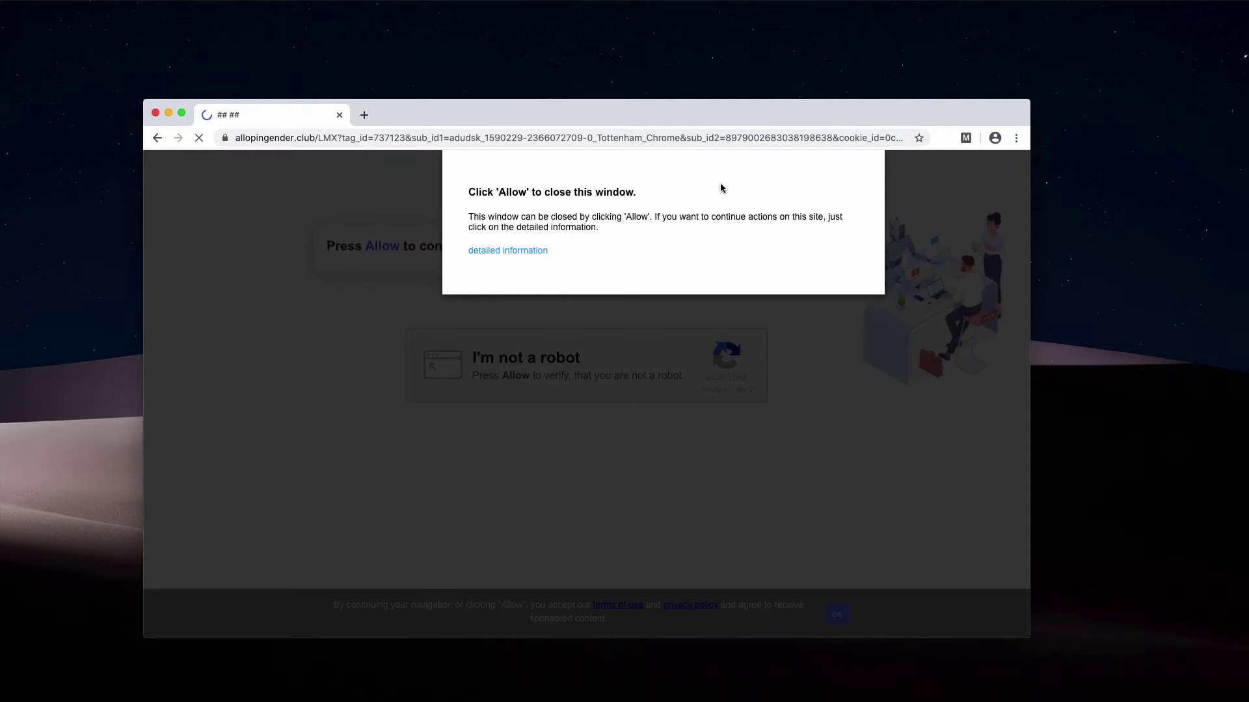
pyautogui.moveTo(627, 123); pyautogui.dragTo(630, 127)
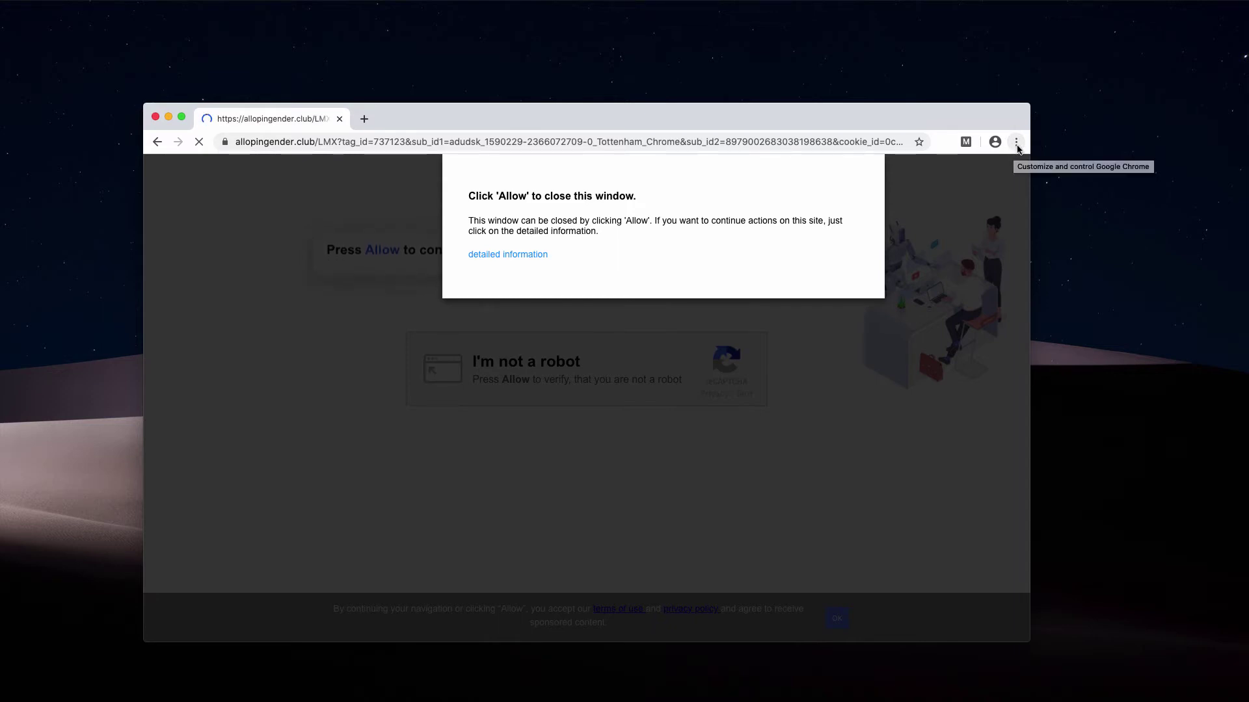
# Step: Open Chrome Settings in its own tab, showing Privacy and security
pyautogui.click(1016, 143)
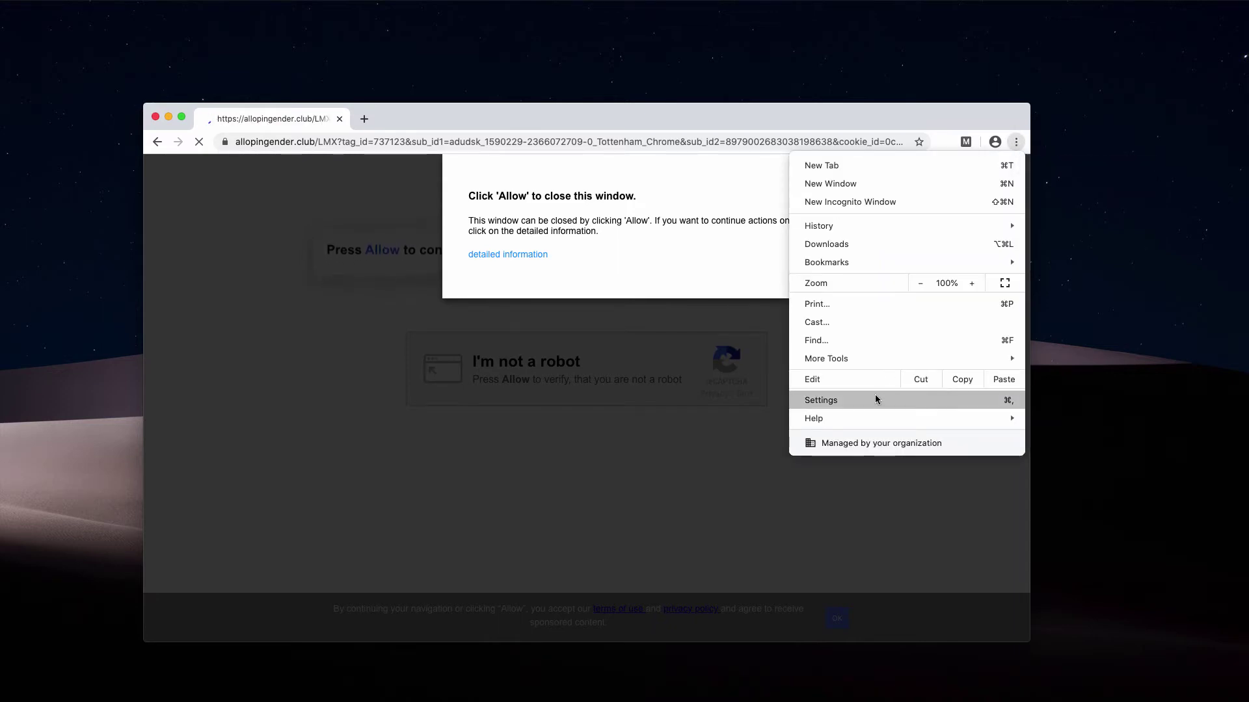
pyautogui.click(820, 400)
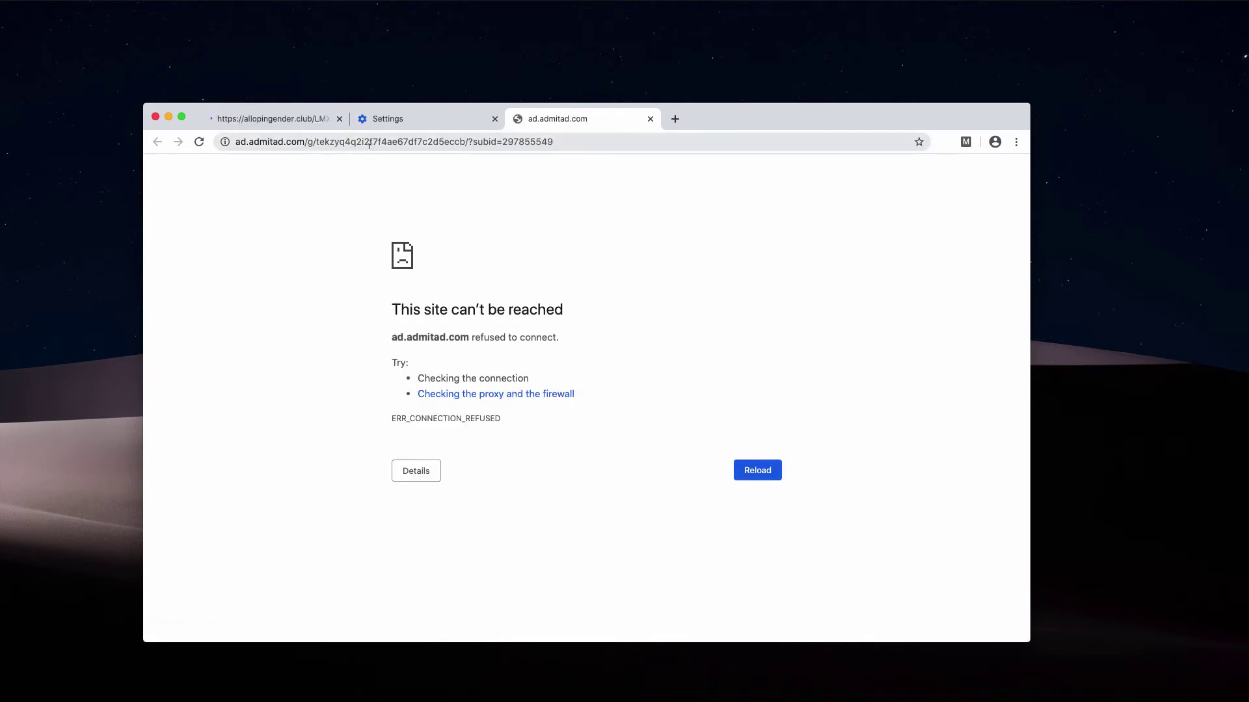
pyautogui.click(314, 141)
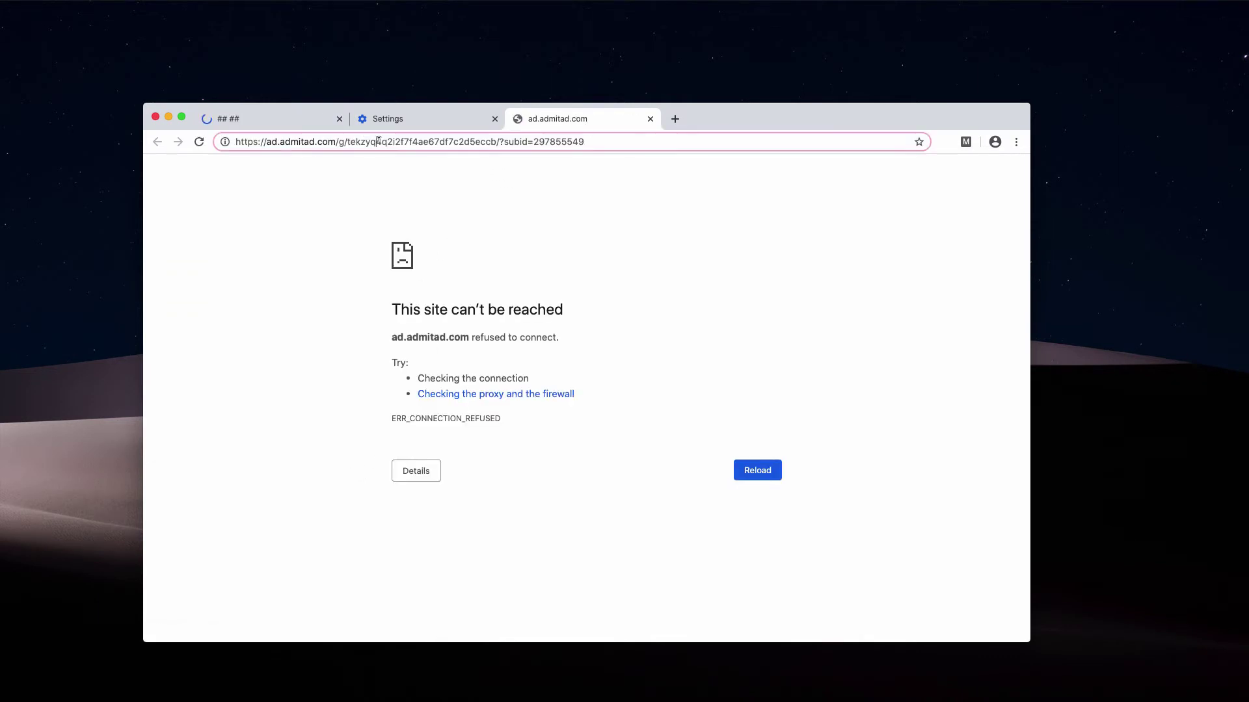
pyautogui.click(388, 118)
pyautogui.scroll(-2, 429, 530)
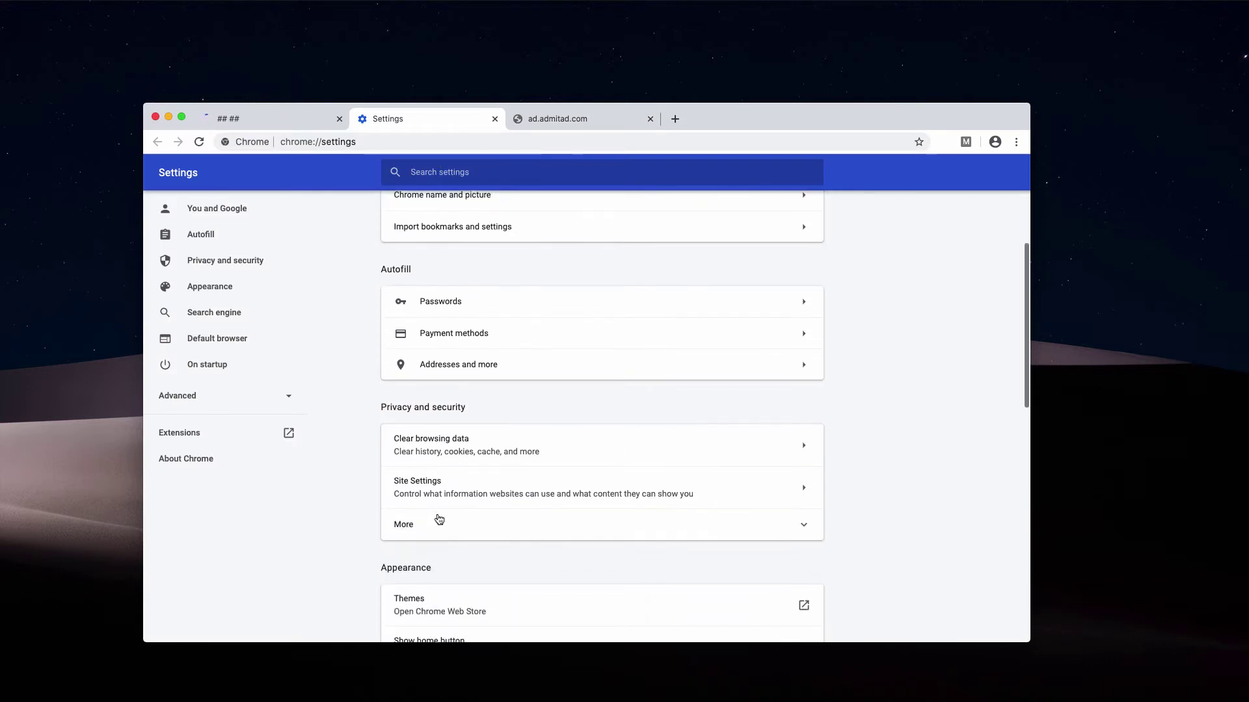
# Step: Remove a.bestdealfor11.life from the Site Settings Notifications Block list
pyautogui.click(439, 487)
pyautogui.scroll(-2, 454, 489)
pyautogui.click(459, 480)
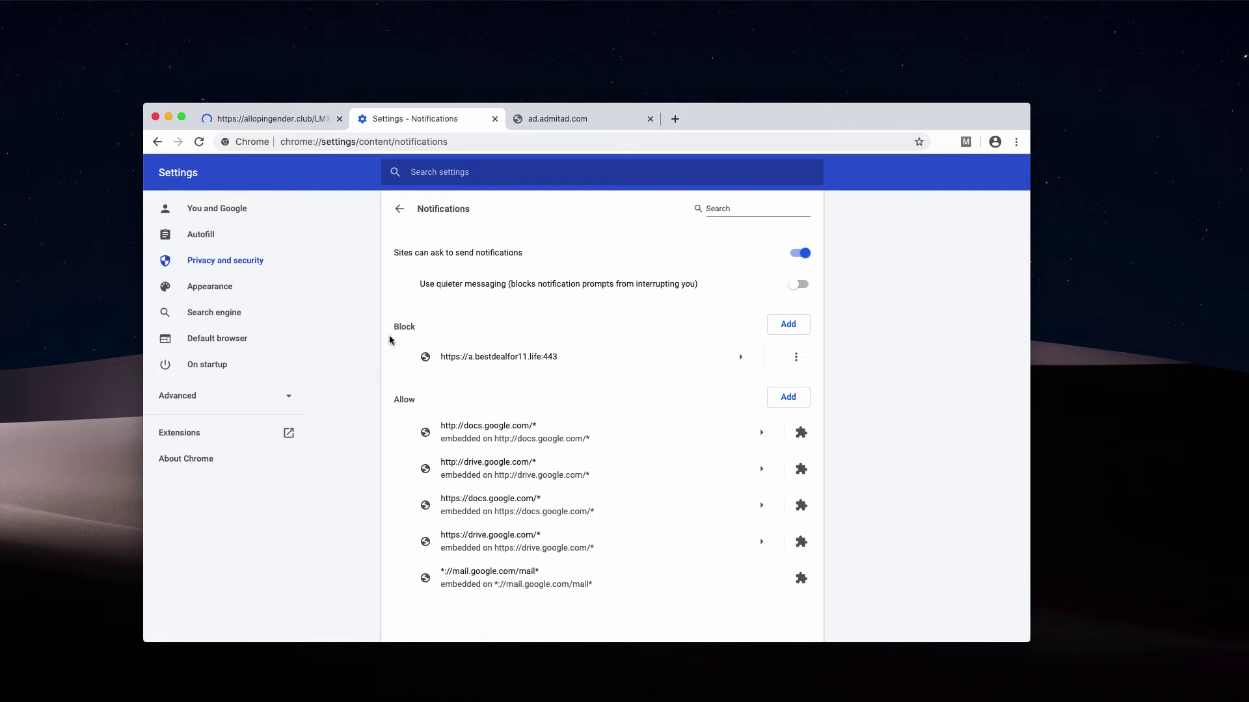
pyautogui.click(795, 357)
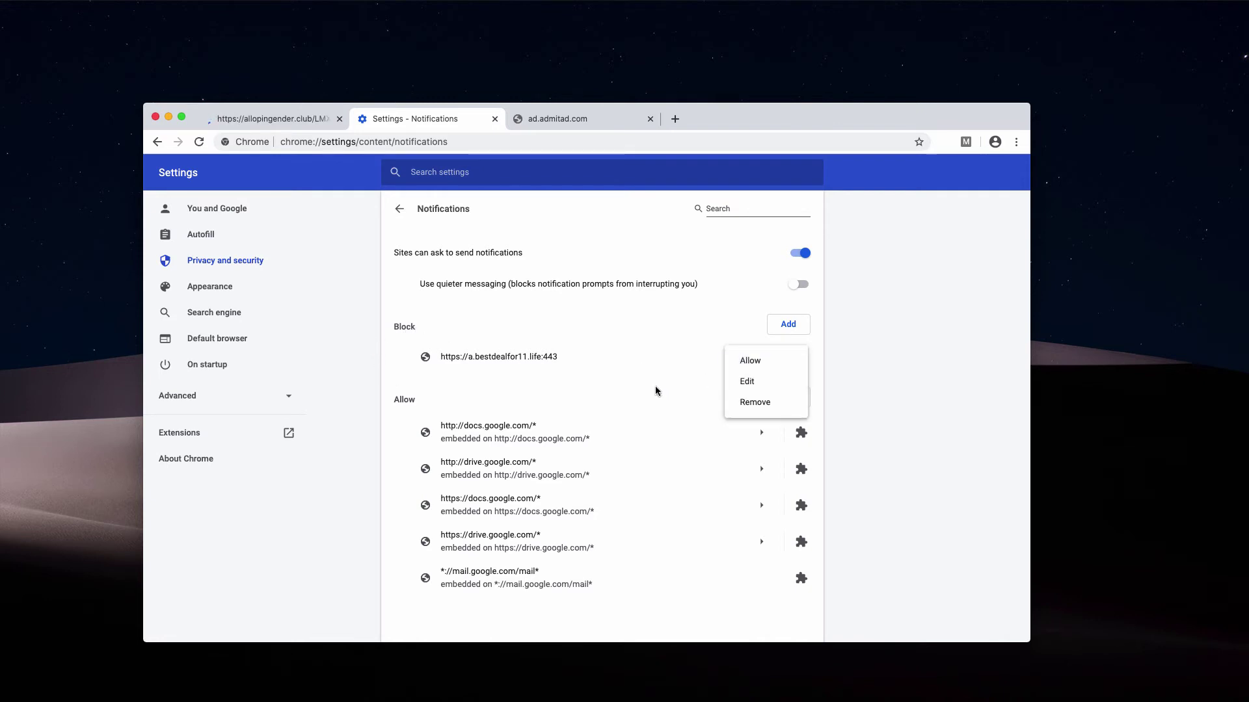
pyautogui.click(746, 409)
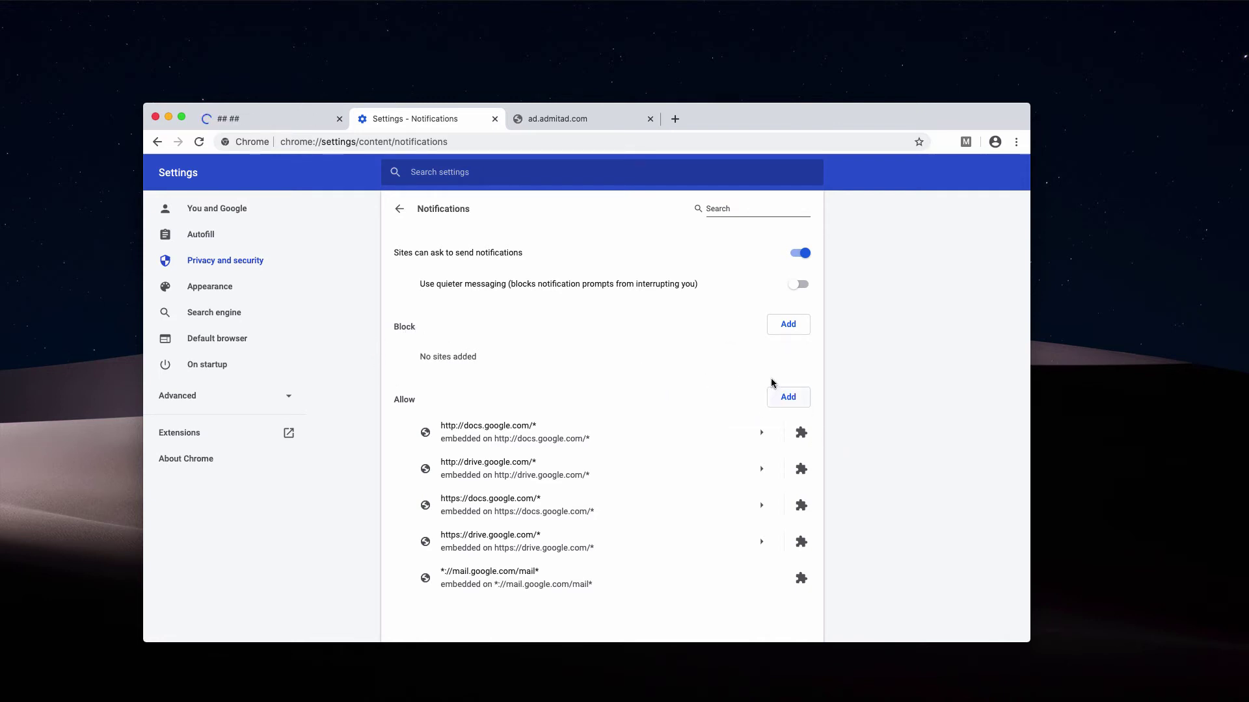
pyautogui.click(468, 140)
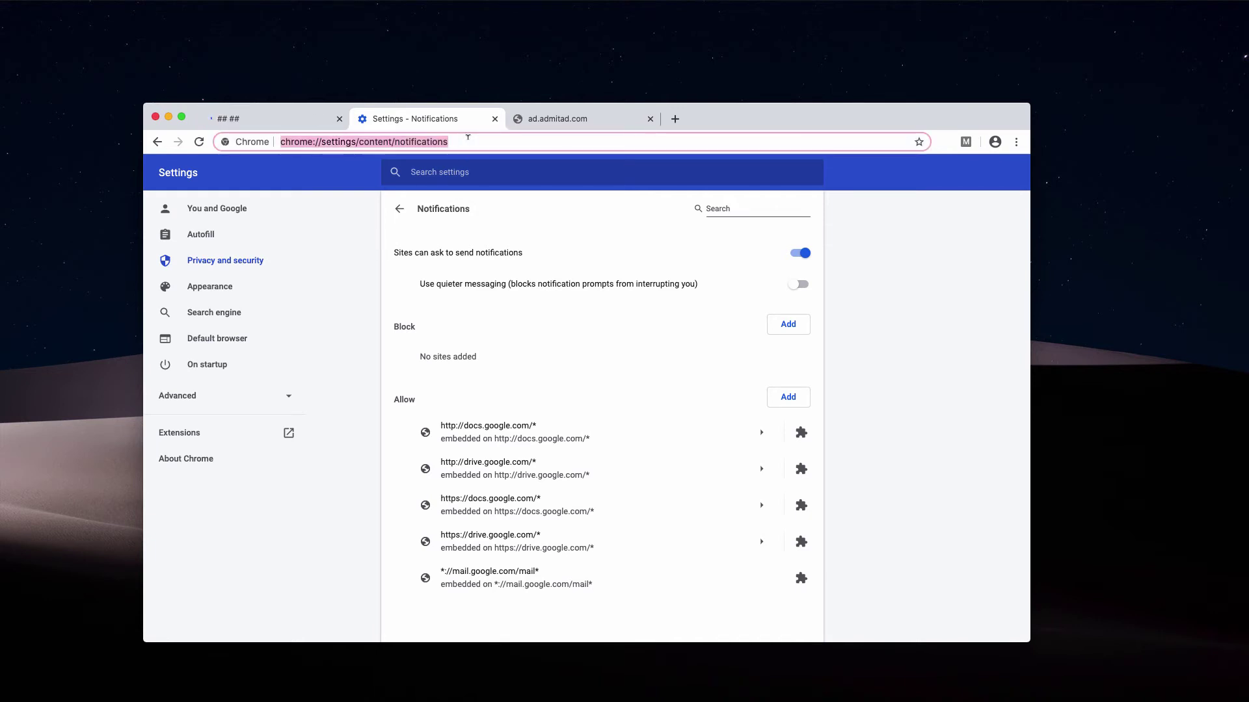
# Step: Load combocleaner.com from the address bar's autocomplete suggestion
pyautogui.write('c')
pyautogui.press('Return')
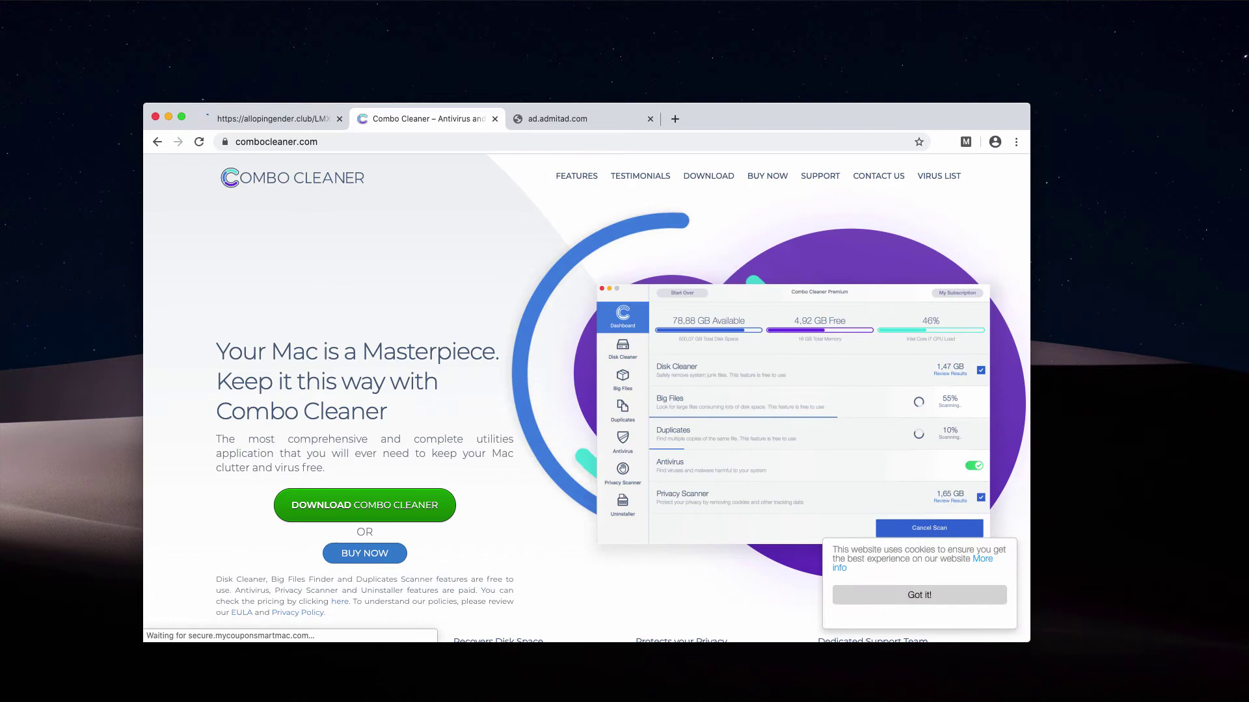
pyautogui.click(332, 139)
pyautogui.press('Right')
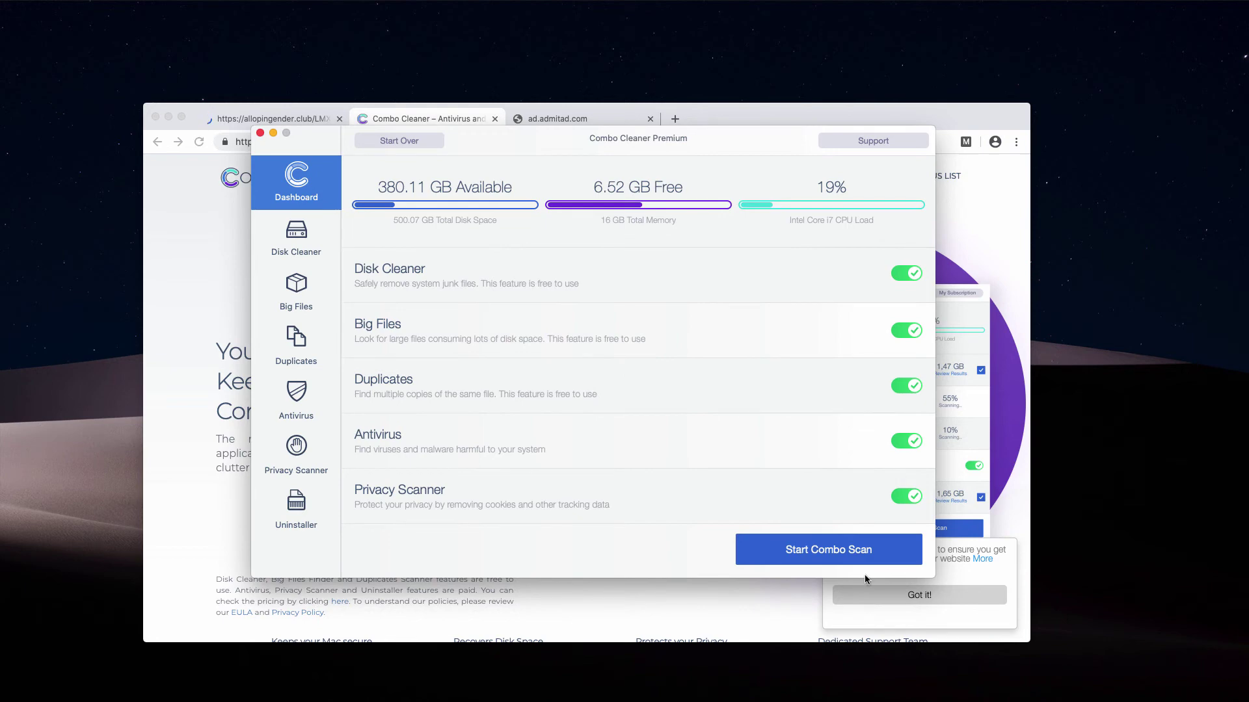
# Step: Run Combo Cleaner's Start Combo Scan until it reports 28 threats
pyautogui.click(864, 560)
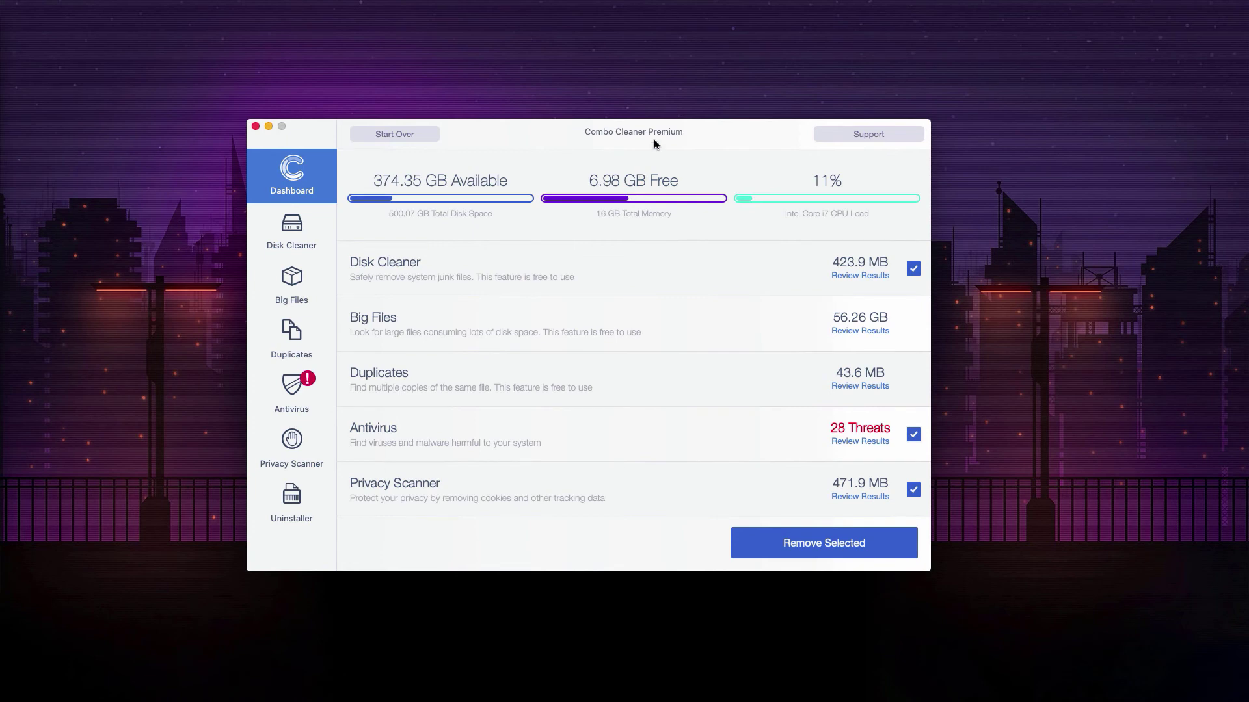
pyautogui.moveTo(655, 143); pyautogui.dragTo(665, 146)
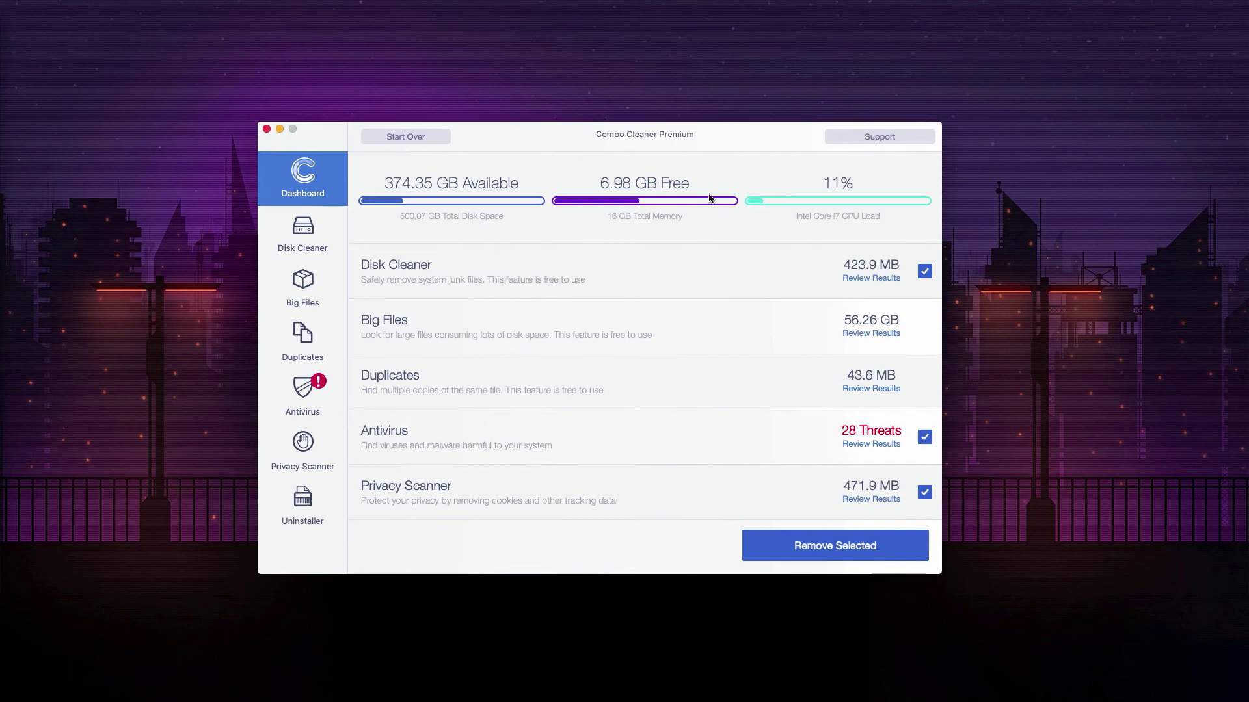
# Step: Review the 28 Antivirus threats, then bring up Finder's Applications folder
pyautogui.click(886, 444)
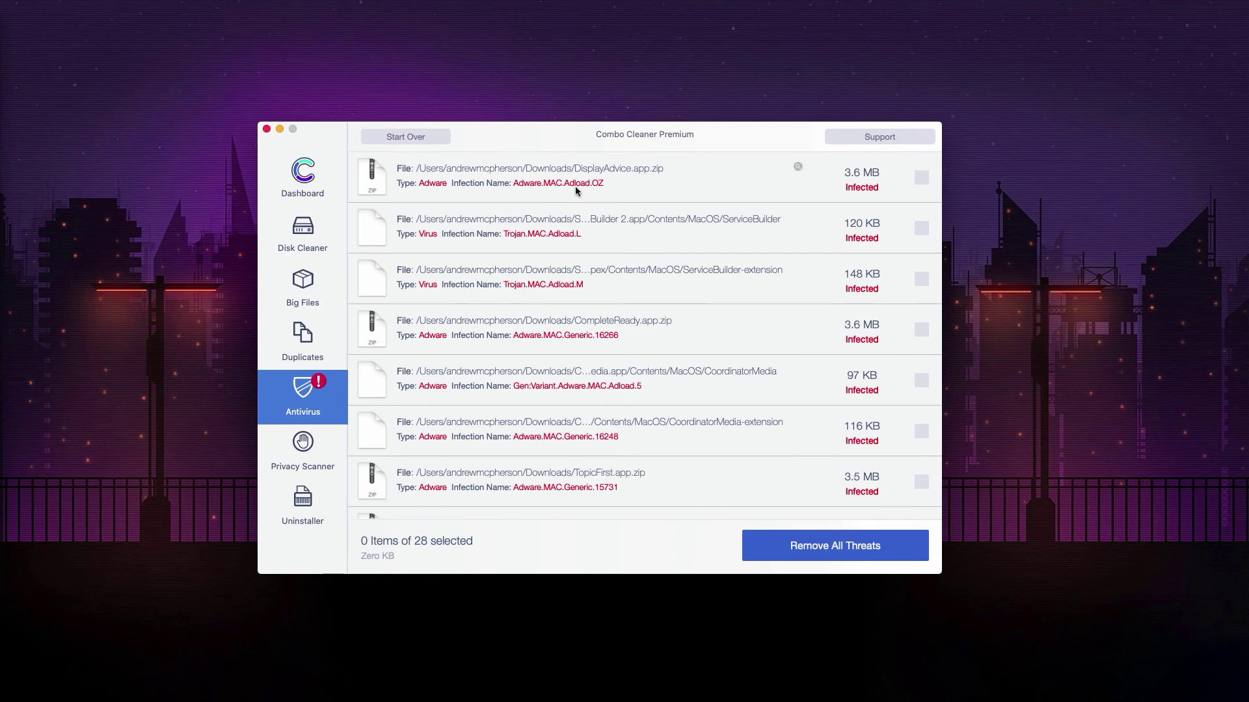
pyautogui.scroll(-5, 545, 232)
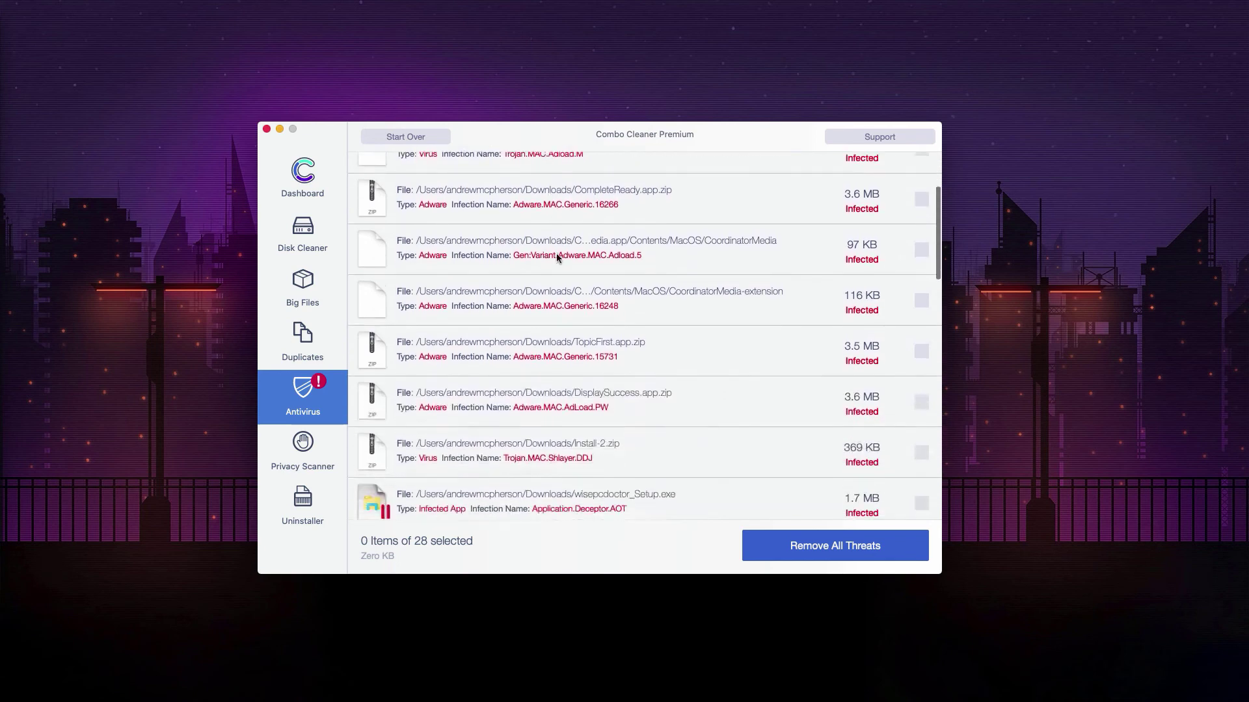
pyautogui.scroll(5, 530, 339)
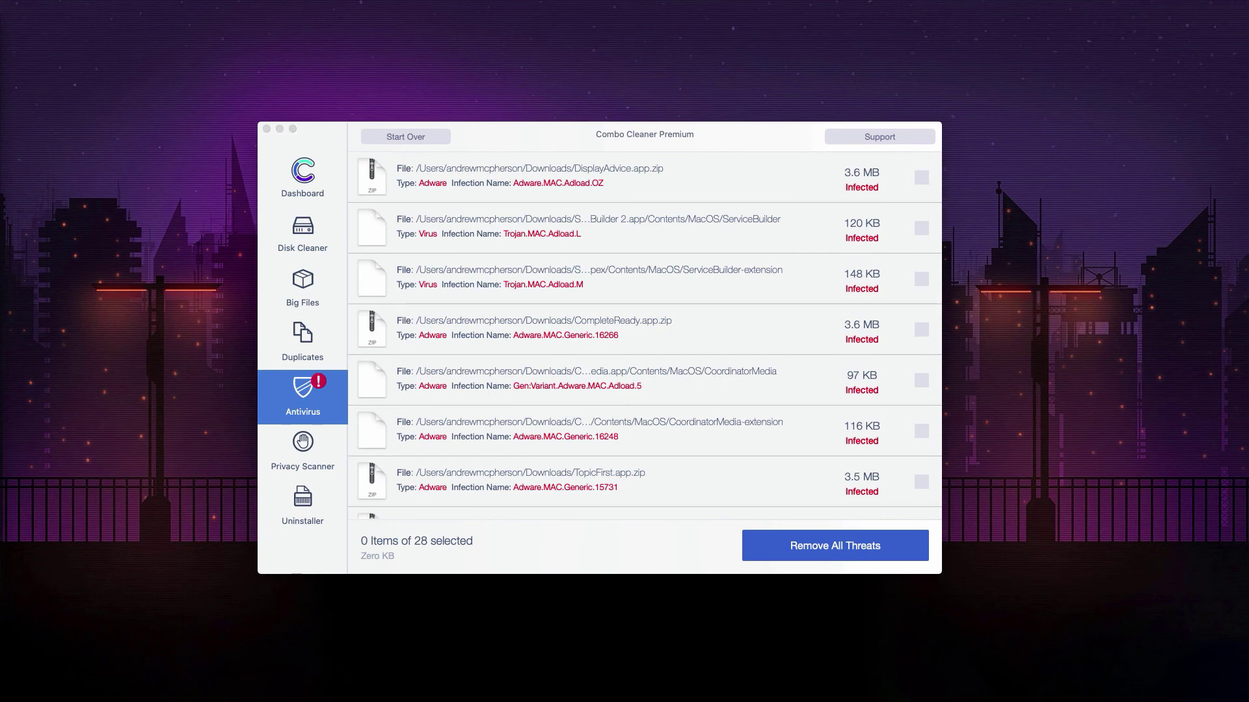
pyautogui.press('super+shift+a')
# Step: Browse the installed apps in the Applications folder, then close the Finder window
pyautogui.moveTo(372, 194); pyautogui.dragTo(450, 207)
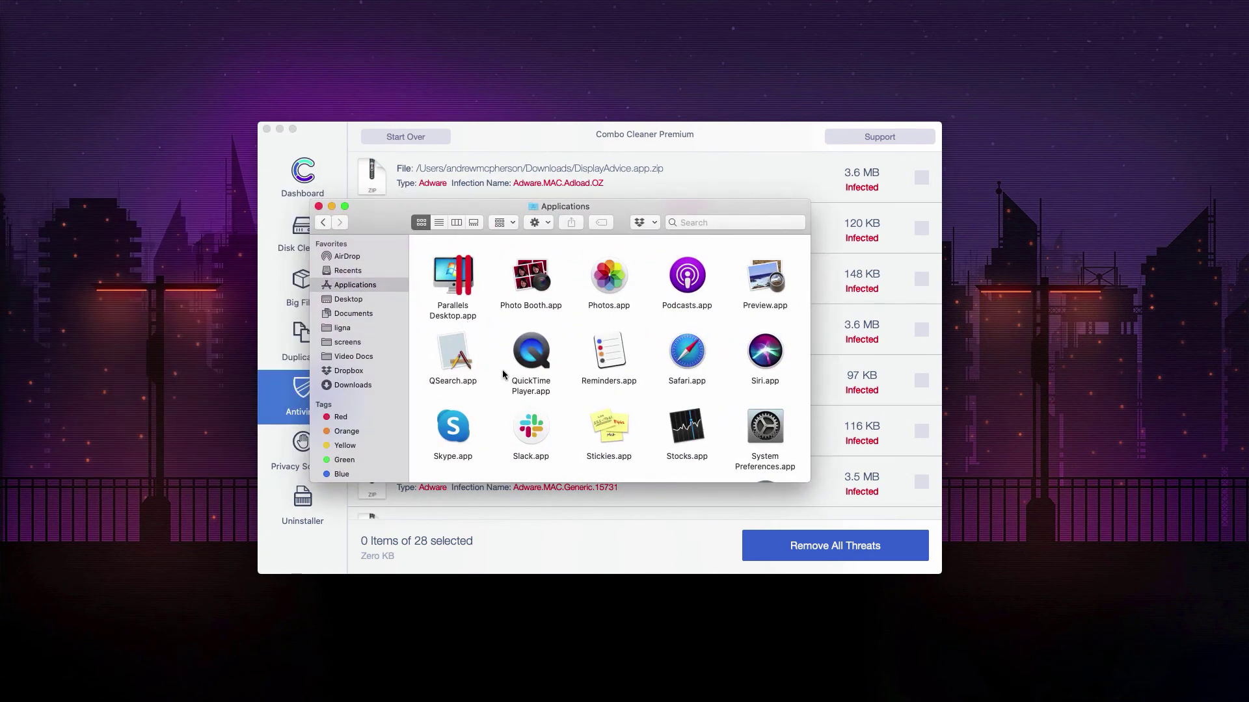
pyautogui.scroll(10, 504, 374)
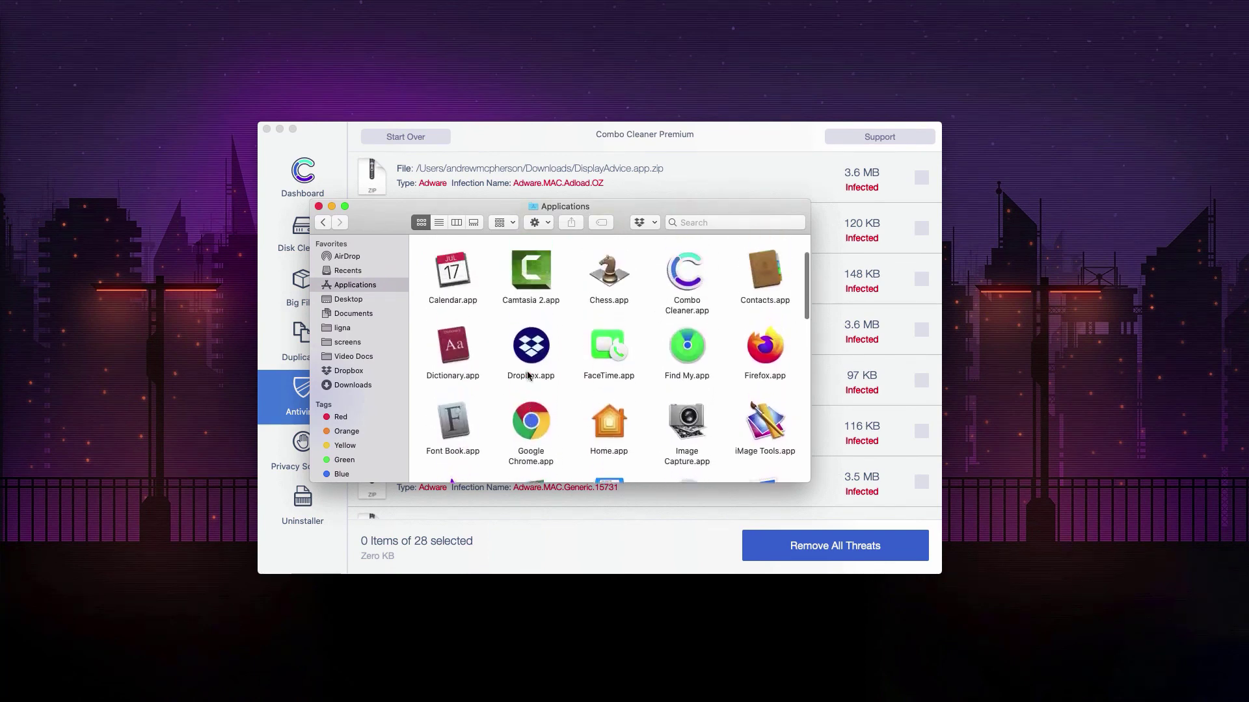
pyautogui.scroll(2, 528, 375)
pyautogui.scroll(-4, 528, 375)
pyautogui.scroll(4, 528, 375)
pyautogui.scroll(-4, 529, 375)
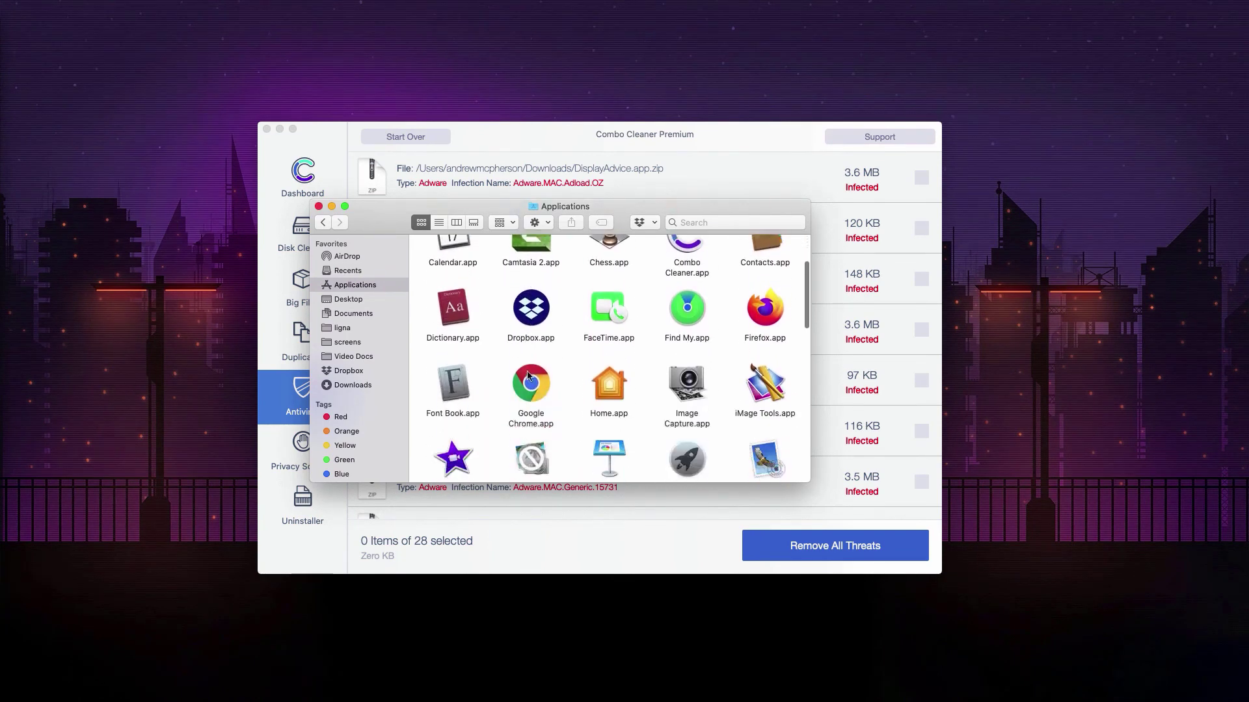
pyautogui.scroll(-5, 528, 375)
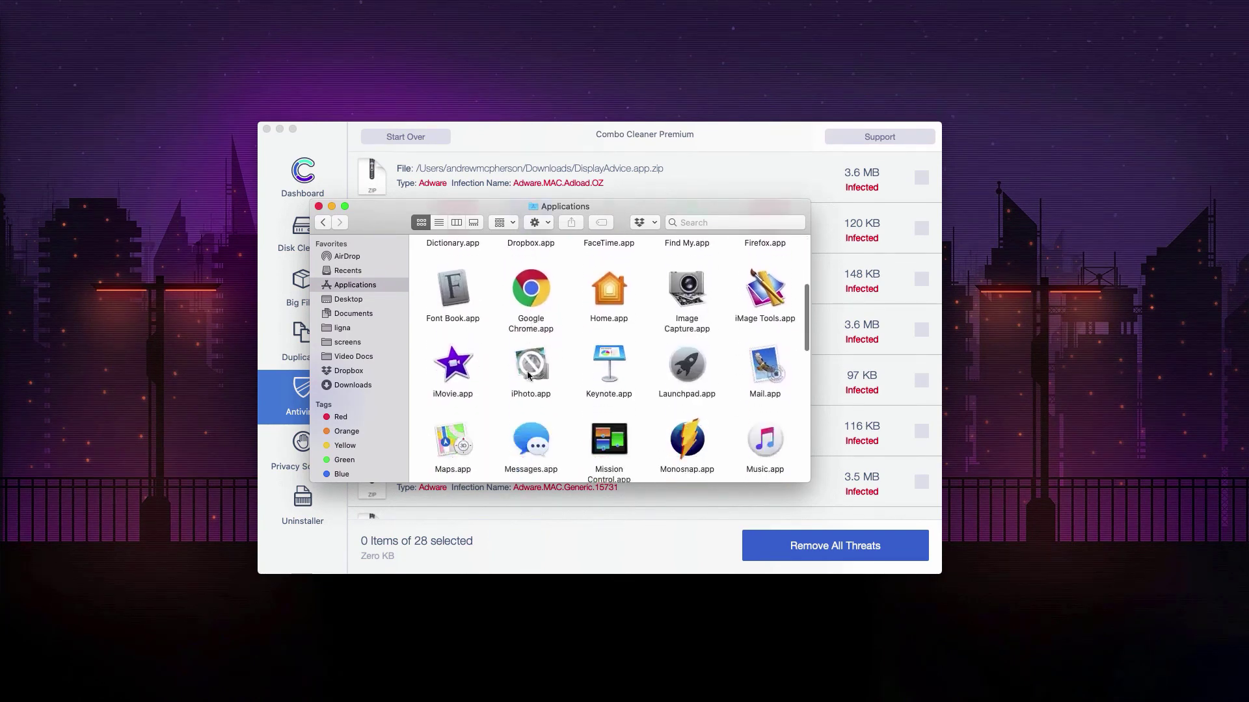
pyautogui.click(318, 207)
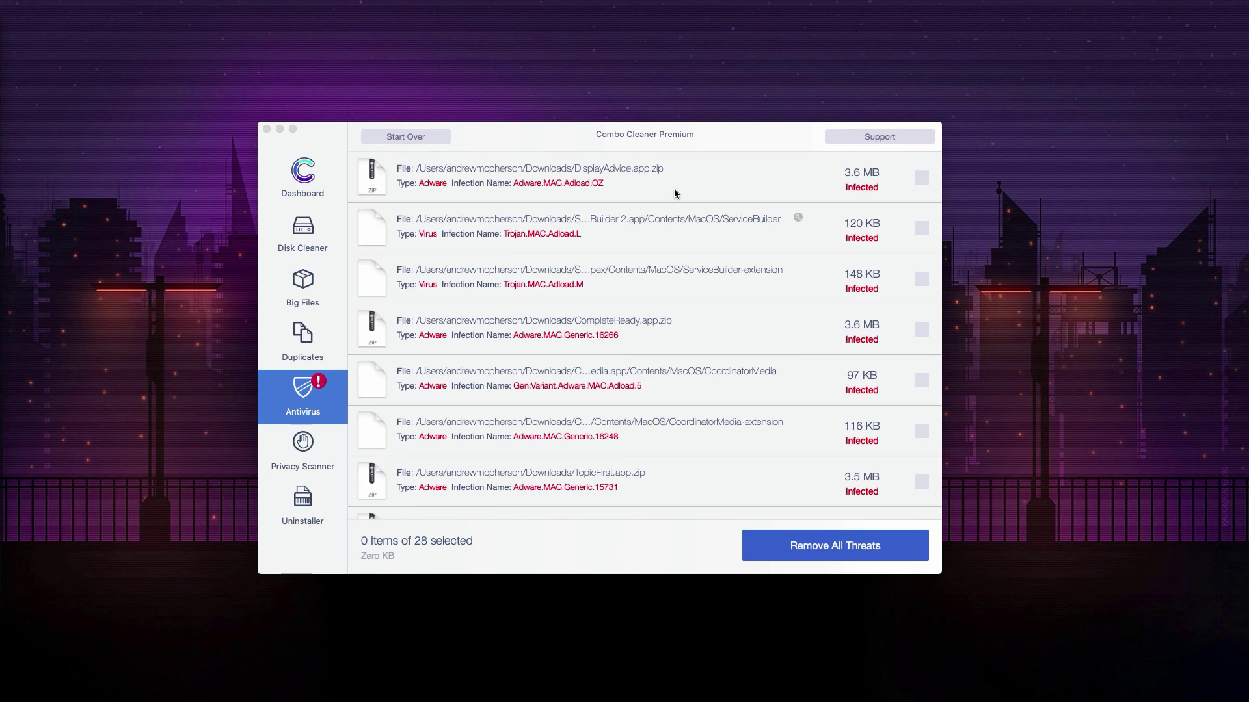
pyautogui.moveTo(746, 138); pyautogui.dragTo(752, 137)
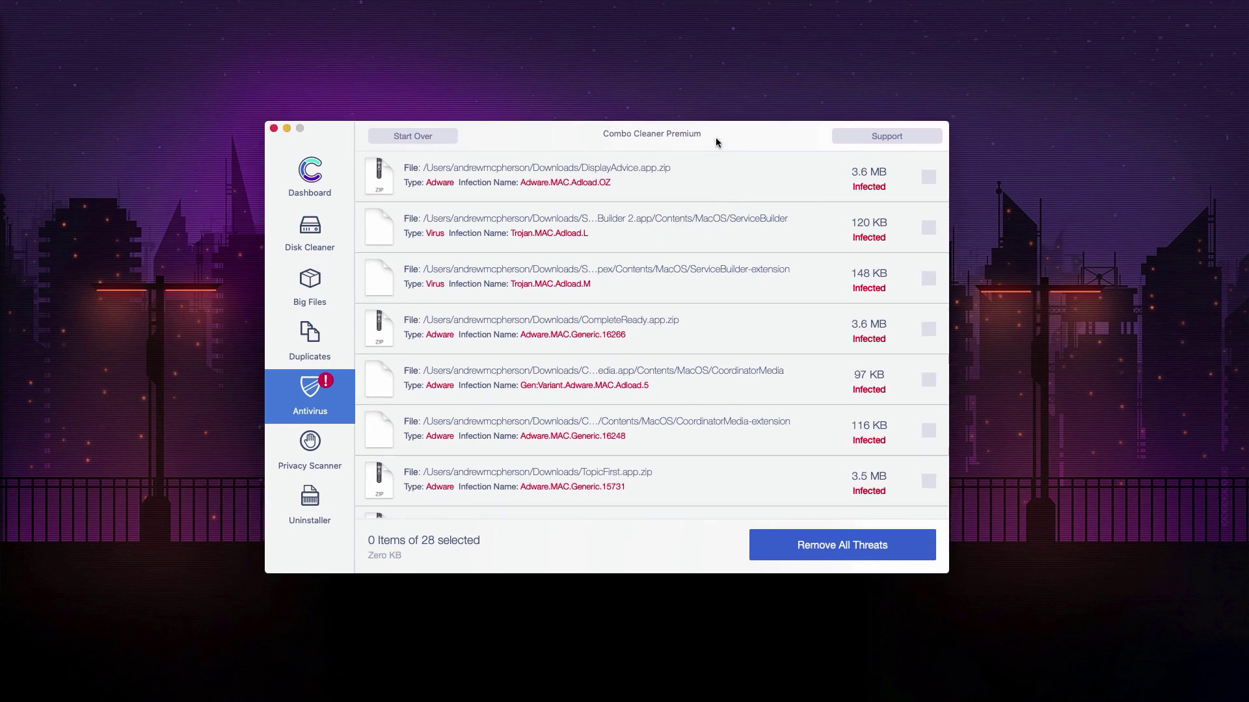
pyautogui.scroll(-2, 579, 344)
pyautogui.scroll(2, 580, 346)
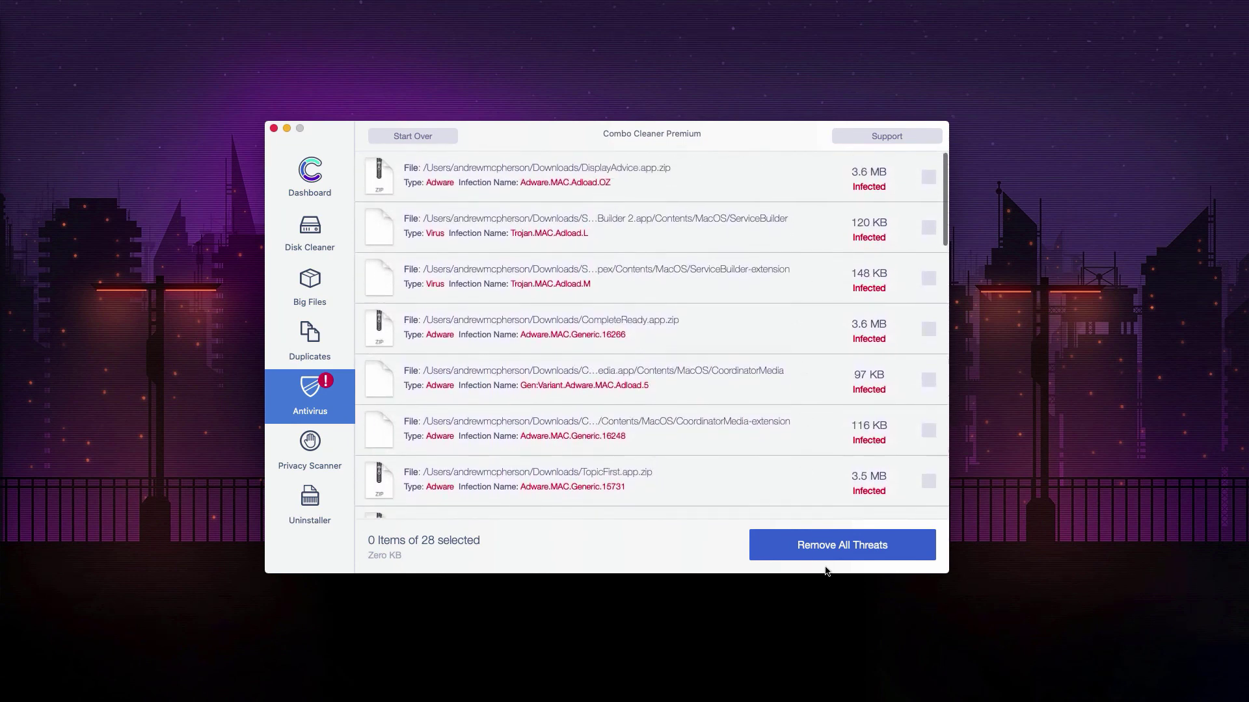